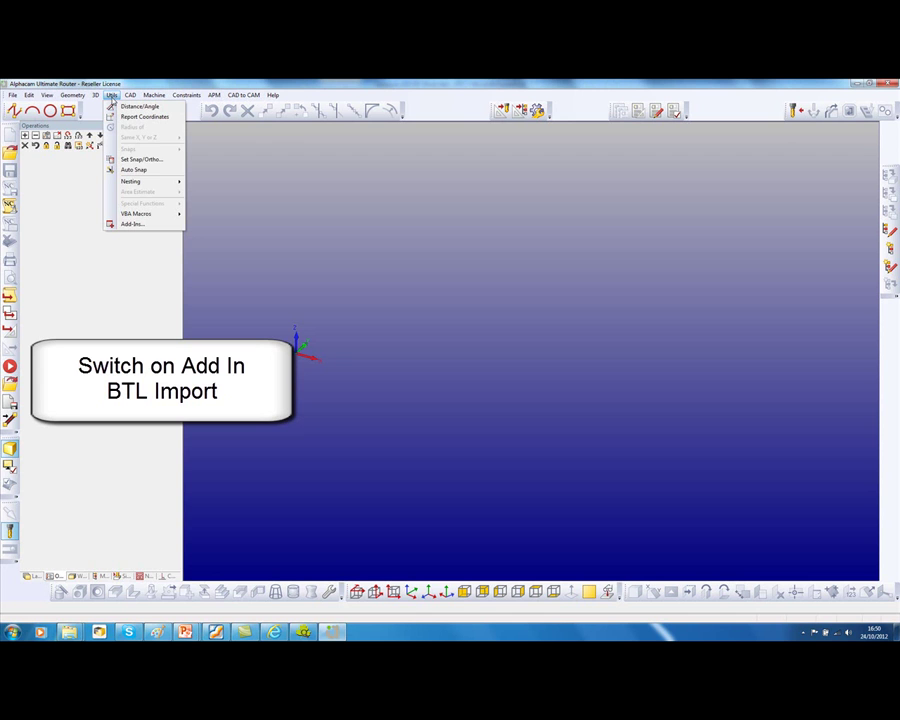
# Step: Enable the BTL_Import add-in from Free Options and show its BTL Import menu
pyautogui.click(128, 224)
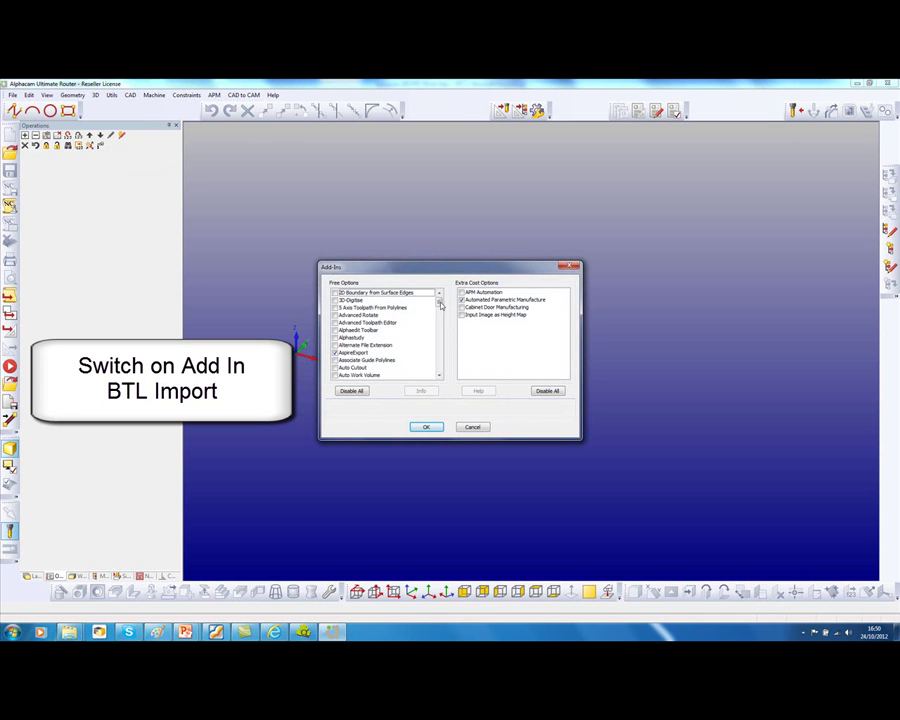
pyautogui.click(439, 314)
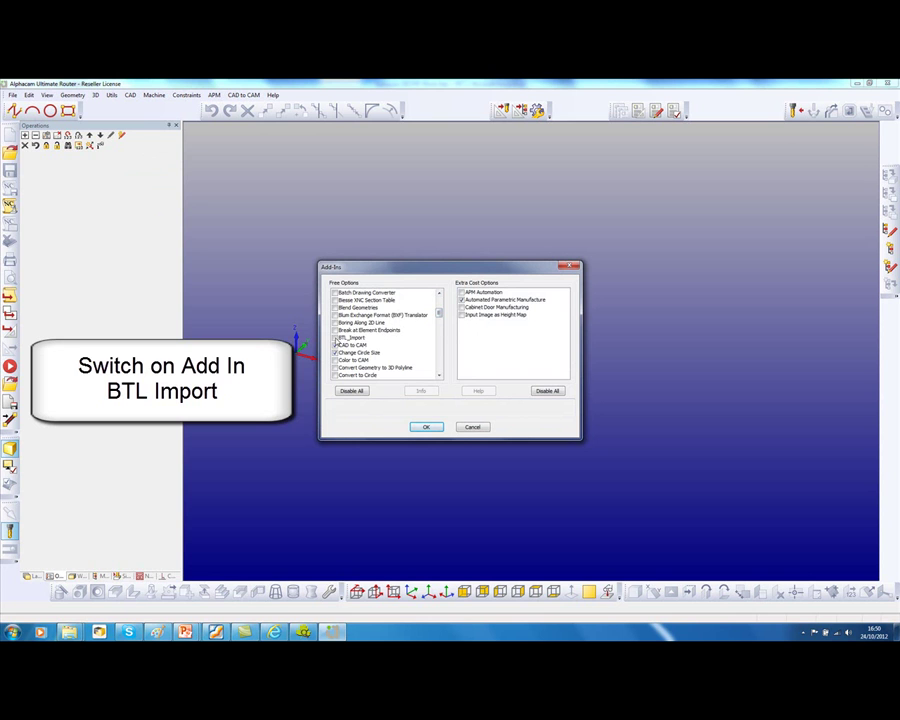
pyautogui.click(335, 337)
pyautogui.click(424, 427)
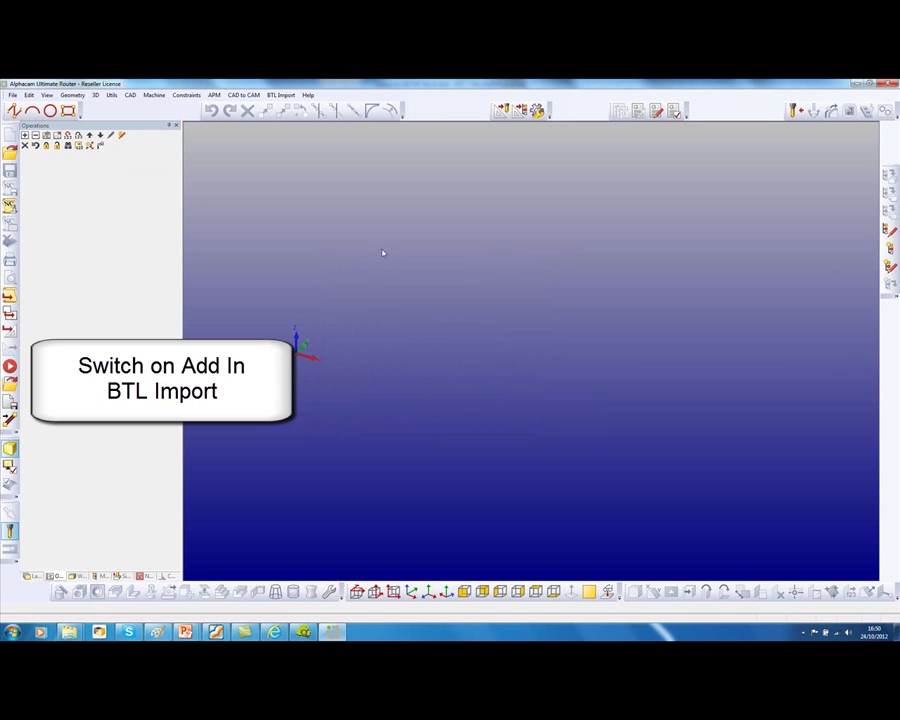
pyautogui.click(281, 95)
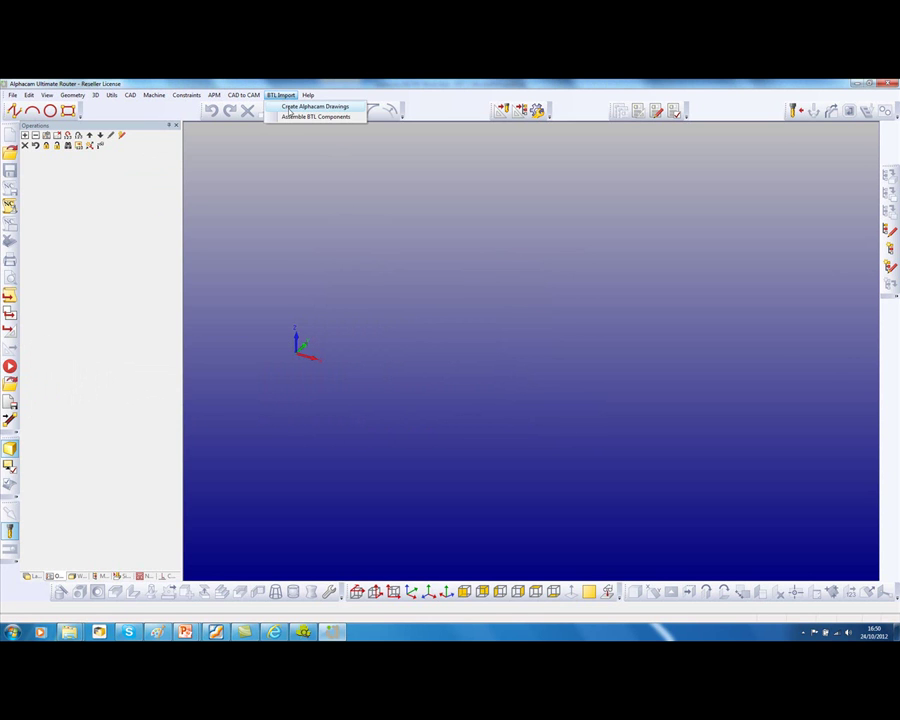
# Step: Create Alphacam drawings from the 'complex roof example1' file in the BTL folder
pyautogui.click(290, 107)
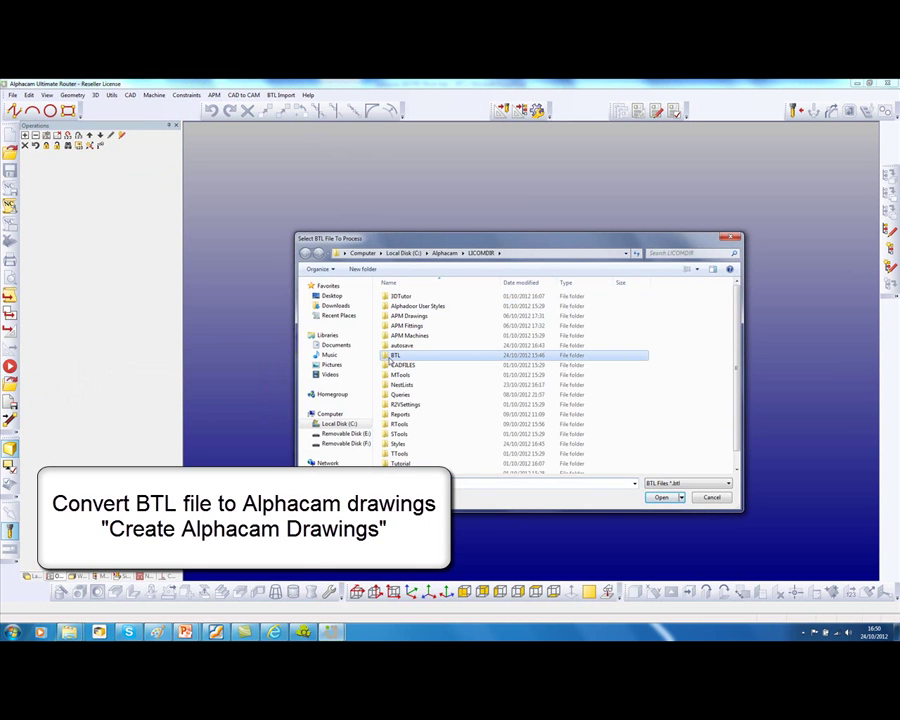
pyautogui.doubleClick(394, 355)
pyautogui.click(408, 318)
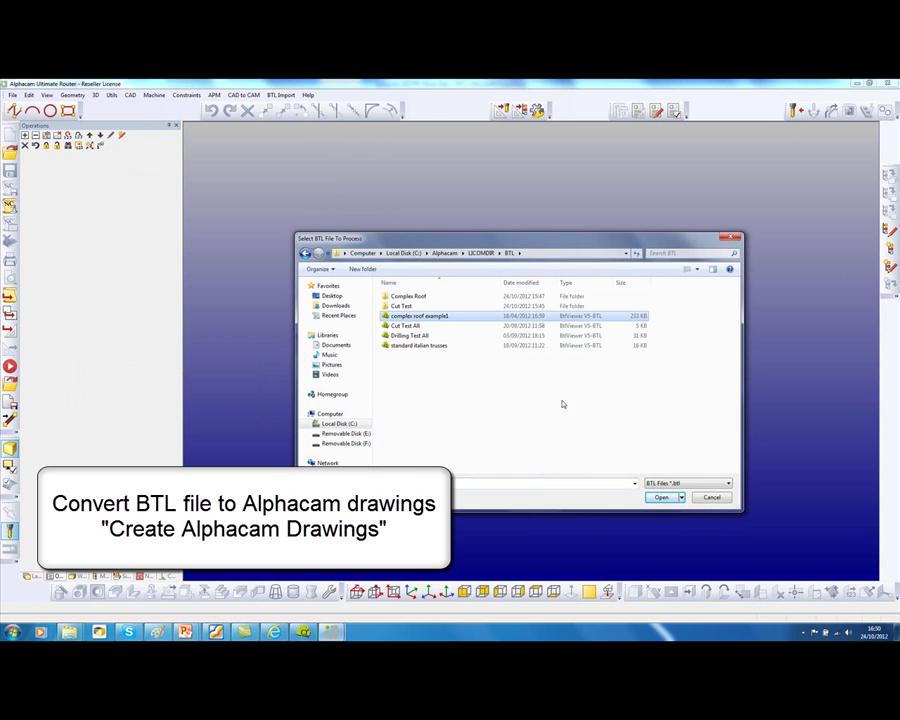
pyautogui.click(659, 497)
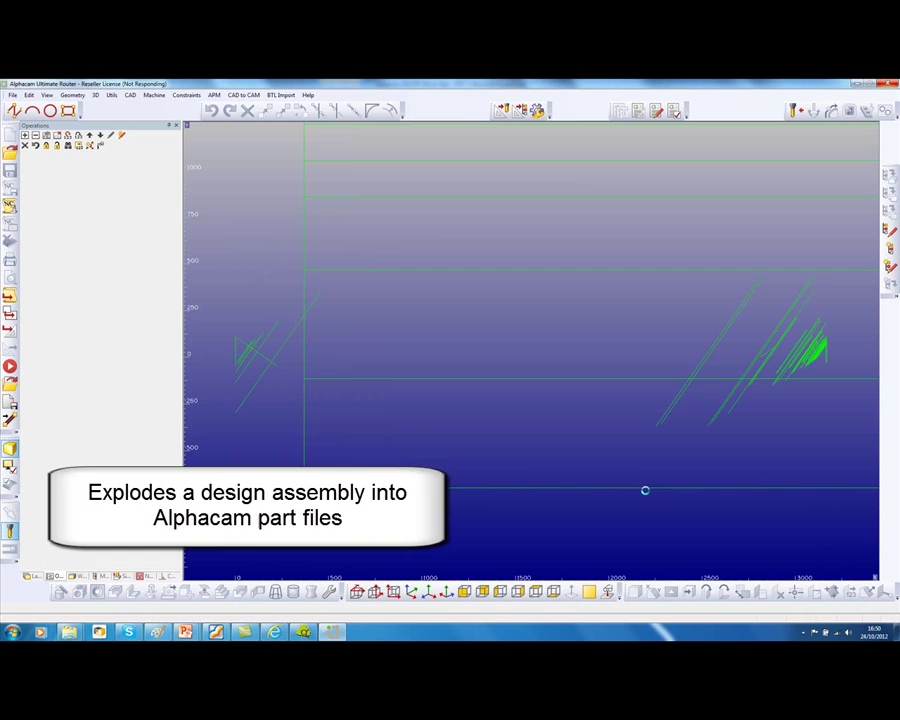
# Step: Open the 1_Hip rafter drawing from Complex Roof and view it in isometric 3D
pyautogui.hotkey('ctrl', 'o')
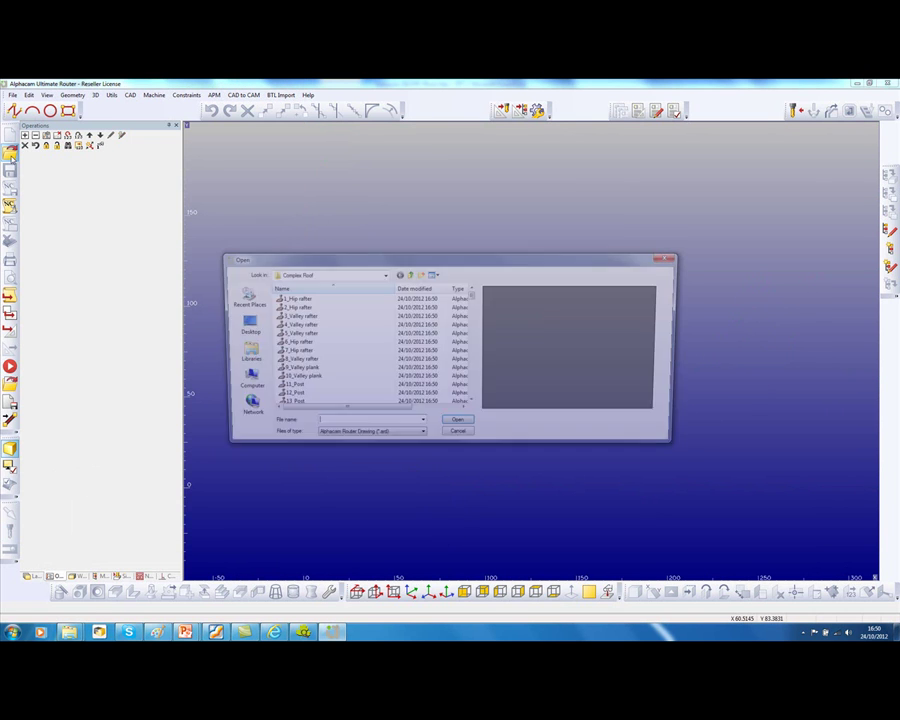
pyautogui.click(292, 298)
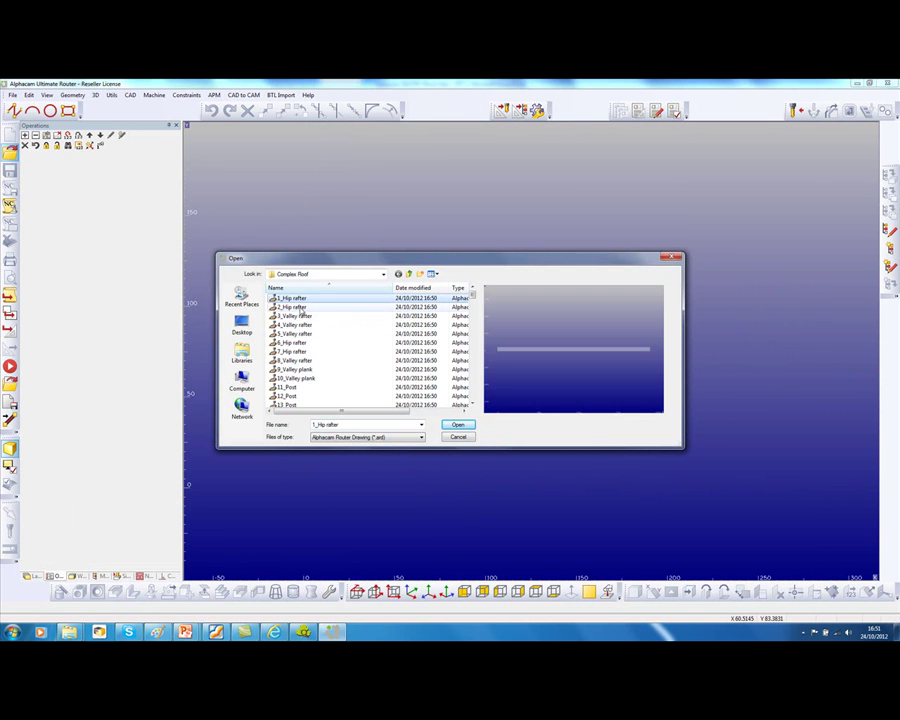
pyautogui.click(295, 316)
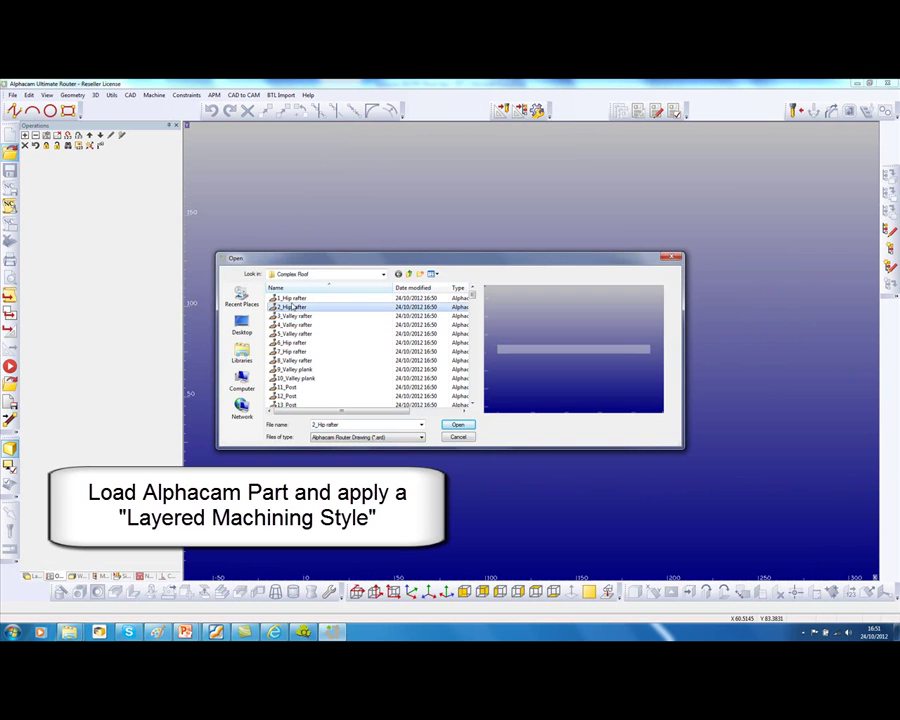
pyautogui.click(292, 298)
pyautogui.click(455, 426)
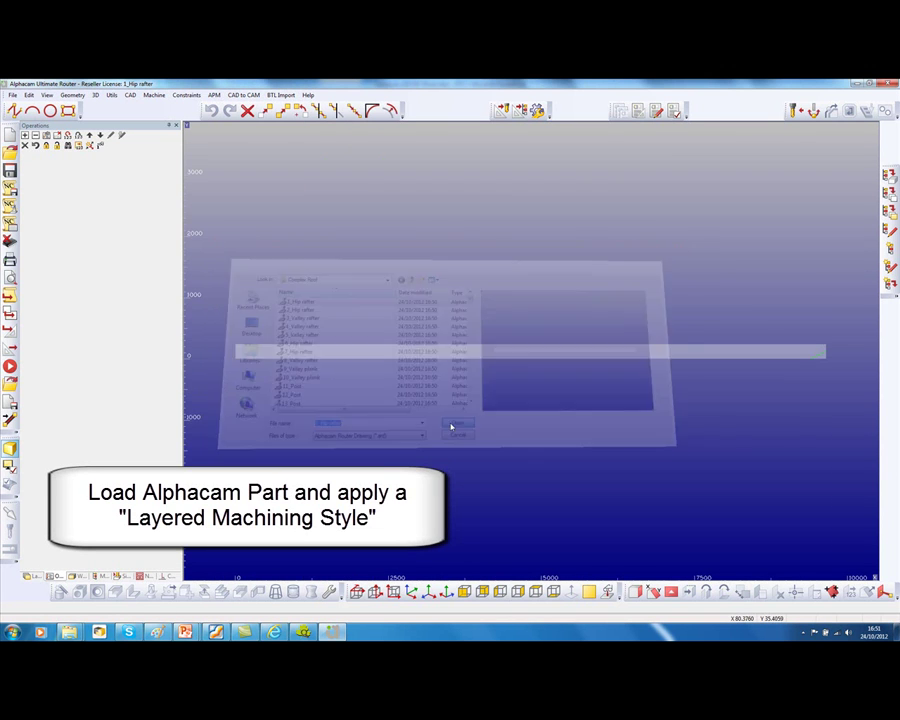
pyautogui.click(411, 593)
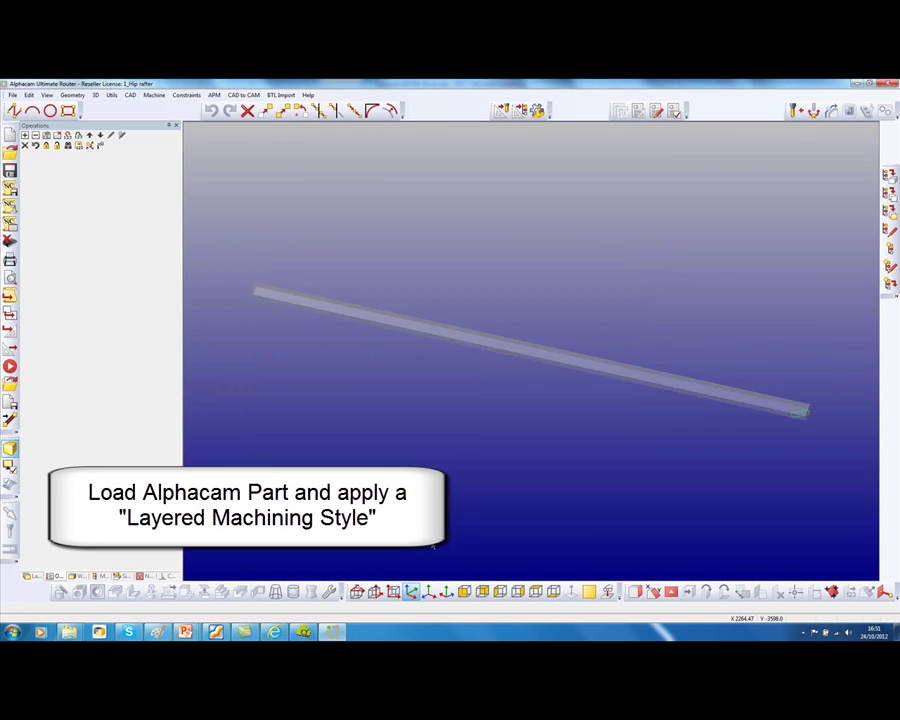
pyautogui.scroll(3, 851, 457)
pyautogui.scroll(2, 851, 457)
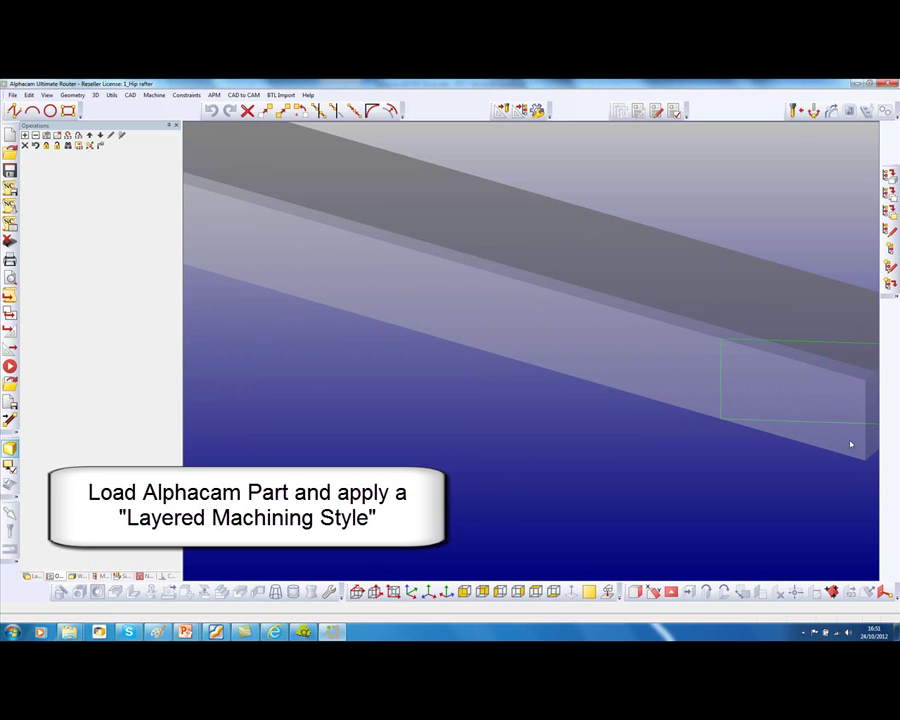
pyautogui.moveTo(826, 409); pyautogui.dragTo(820, 409, button='middle')
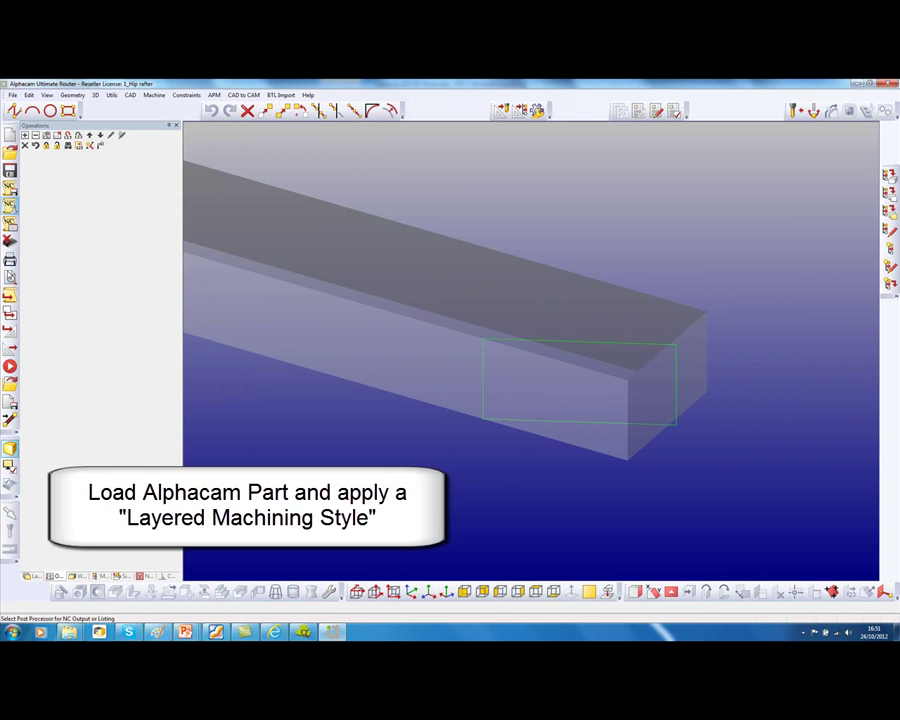
# Step: Expand the user layers to inspect the BTL_Process_010 geometry
pyautogui.click(22, 408)
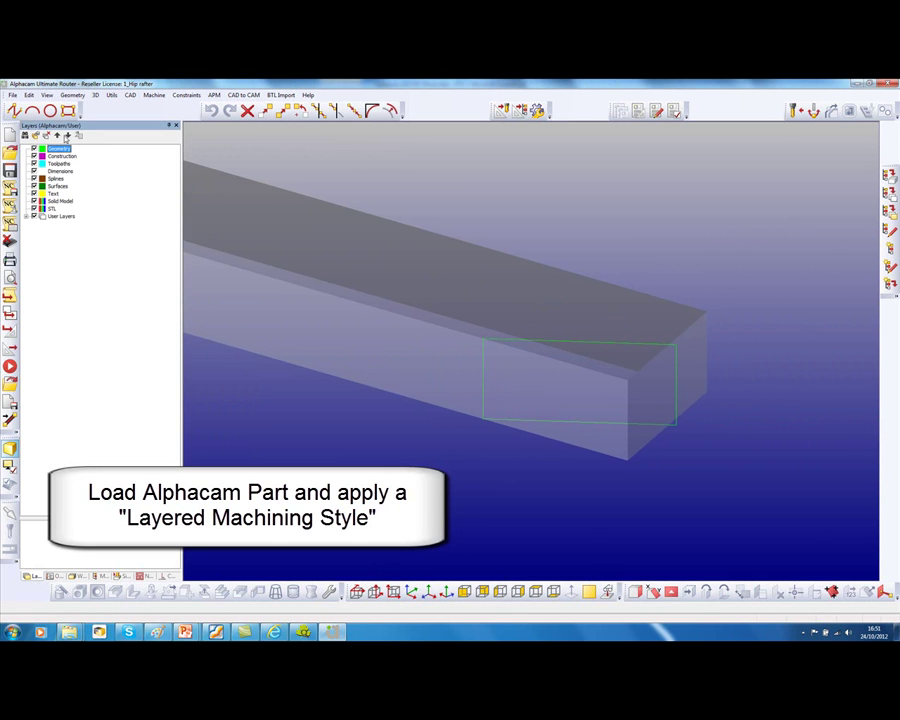
pyautogui.click(27, 216)
pyautogui.click(35, 231)
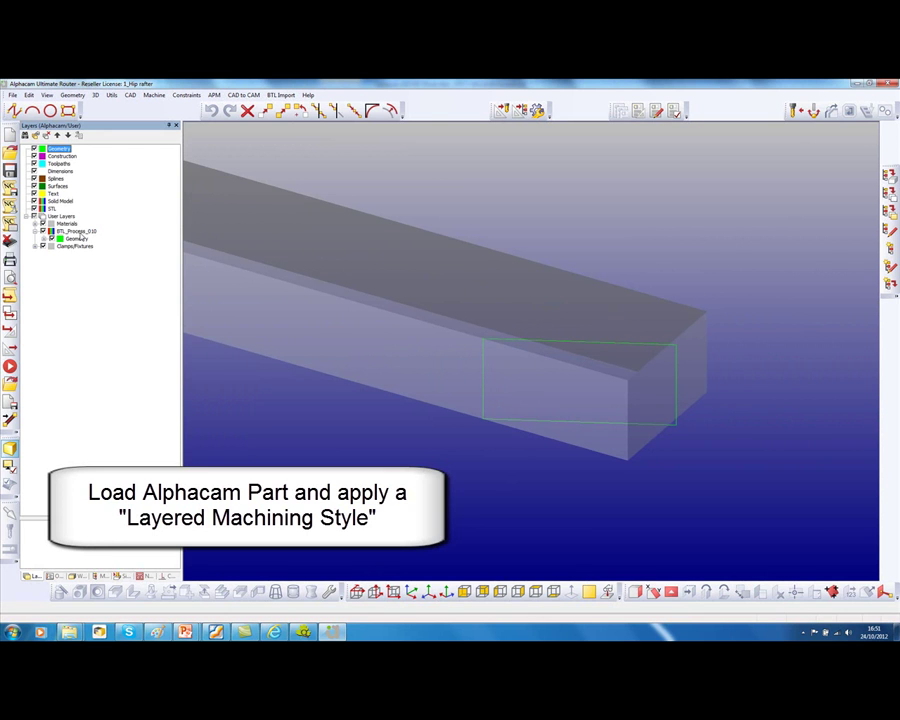
# Step: Apply the Sawing style to its assigned layer and simulate the saw cut
pyautogui.click(100, 576)
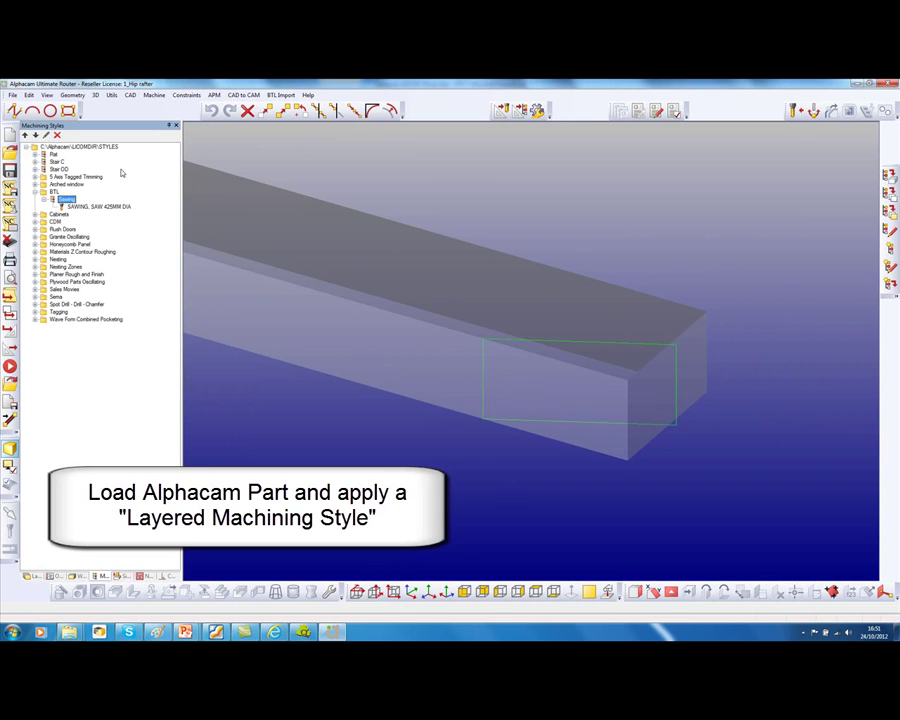
pyautogui.rightClick(67, 200)
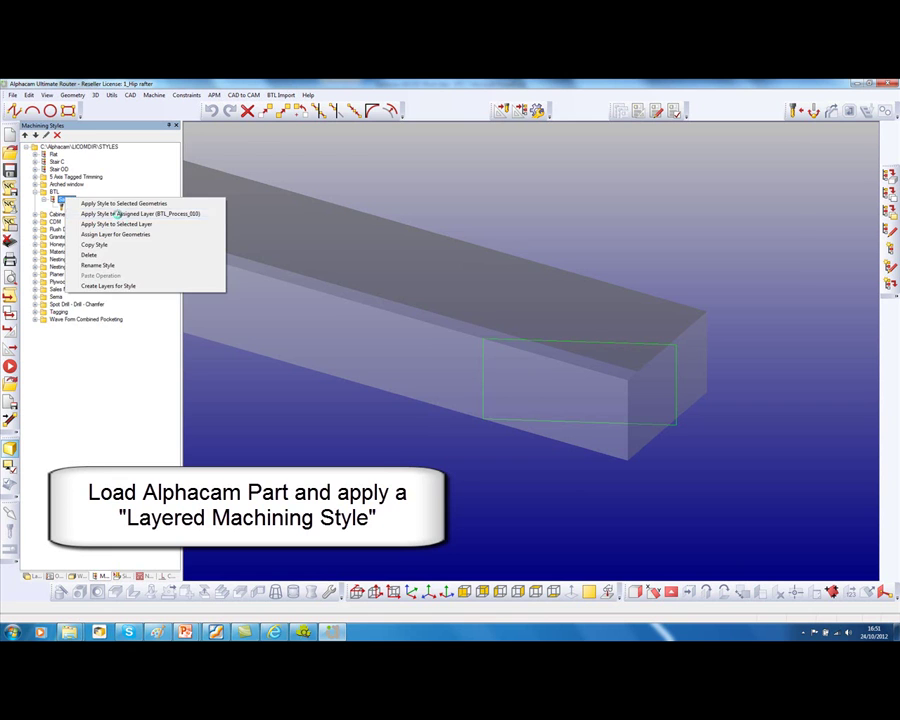
pyautogui.click(118, 214)
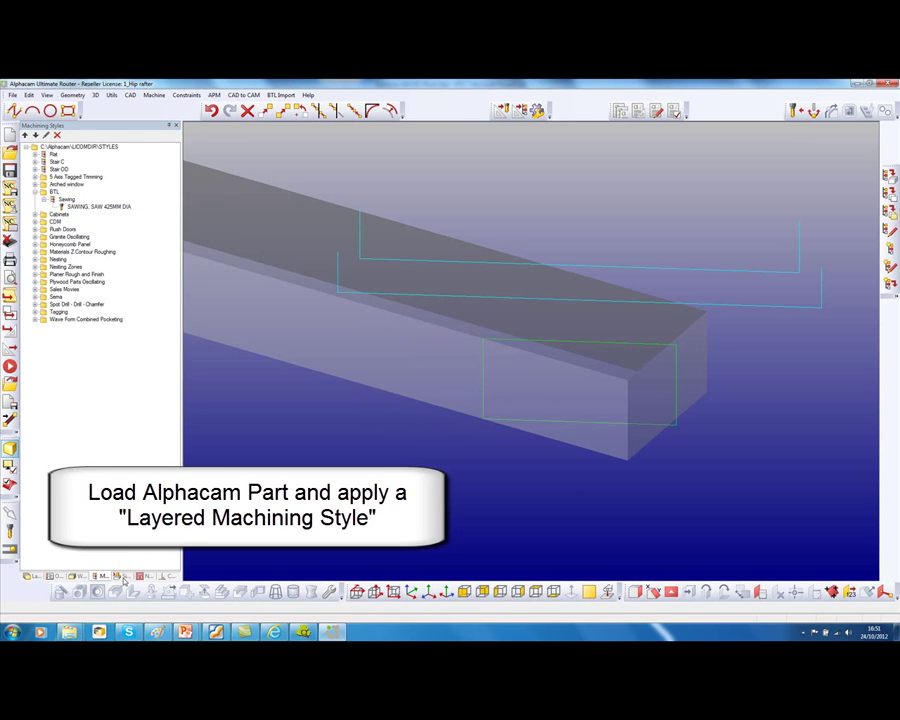
pyautogui.click(88, 137)
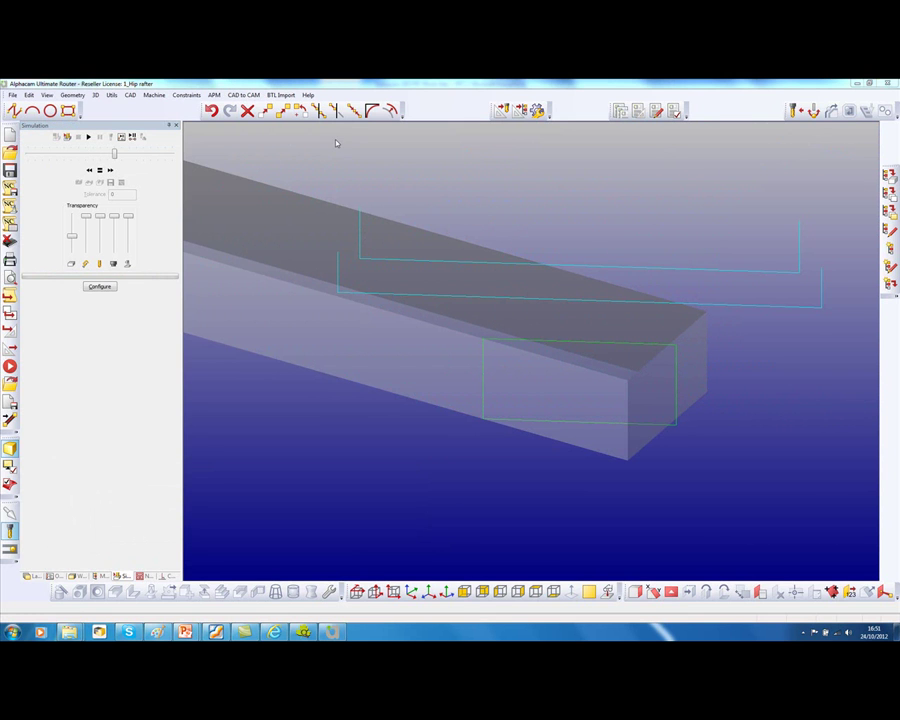
# Step: Start Assemble BTL Components and select the LICOMDIR > BTL > Complex Roof folder
pyautogui.click(281, 95)
pyautogui.click(286, 118)
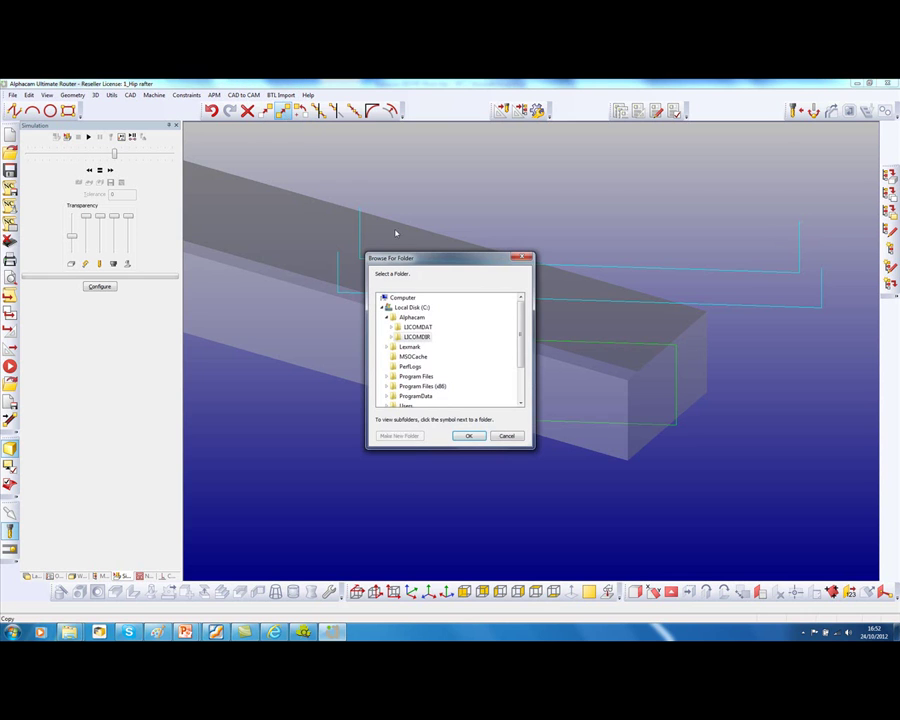
pyautogui.doubleClick(425, 338)
pyautogui.scroll(-2, 502, 336)
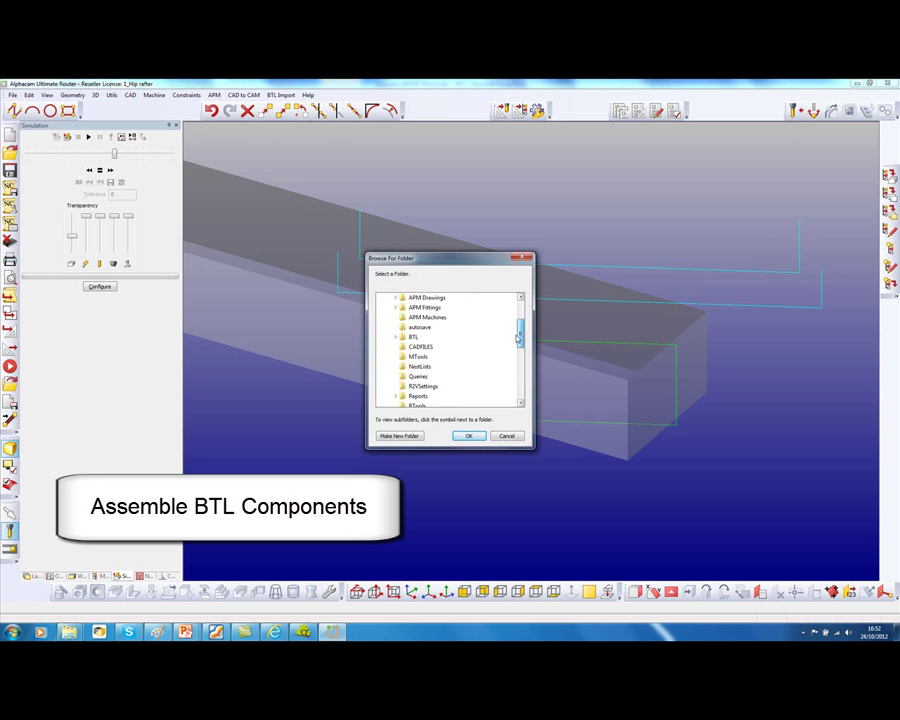
pyautogui.doubleClick(412, 336)
pyautogui.scroll(2, 424, 344)
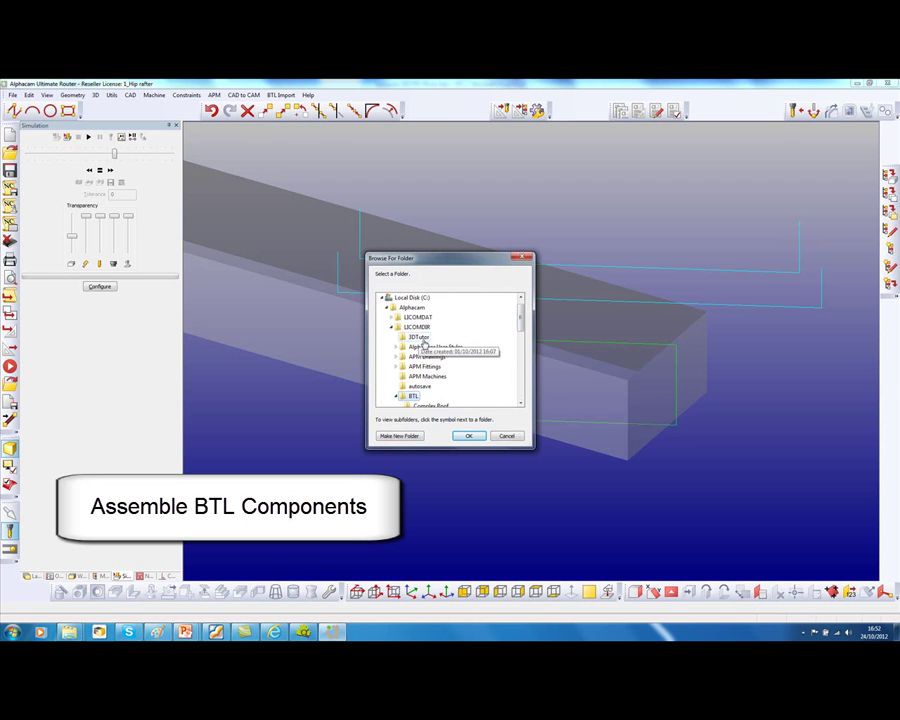
pyautogui.click(430, 405)
# Step: Confirm the Complex Roof folder so its beams assemble into the full roof
pyautogui.click(469, 435)
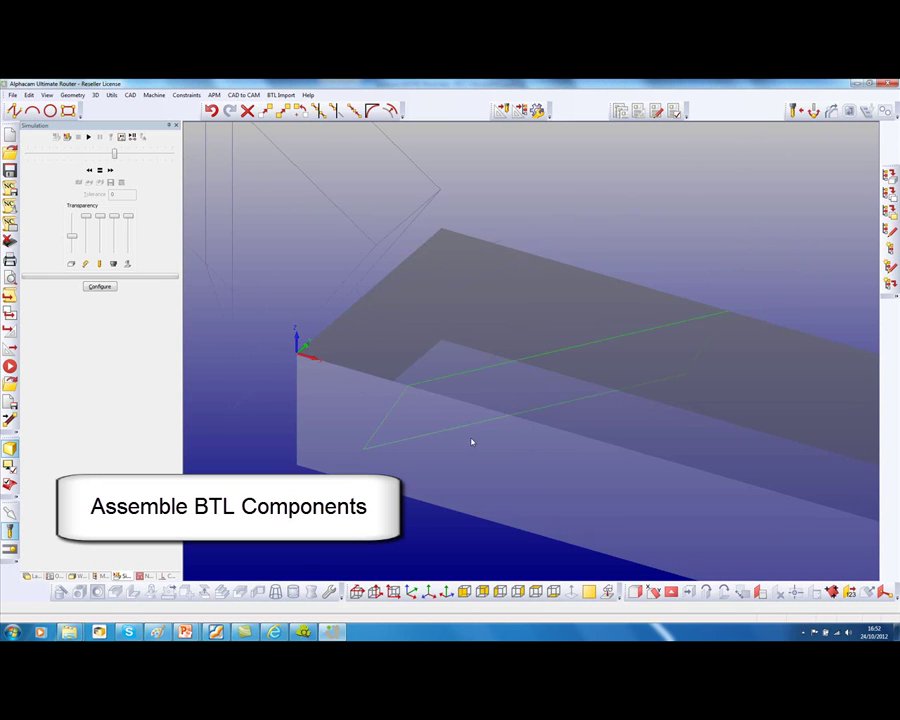